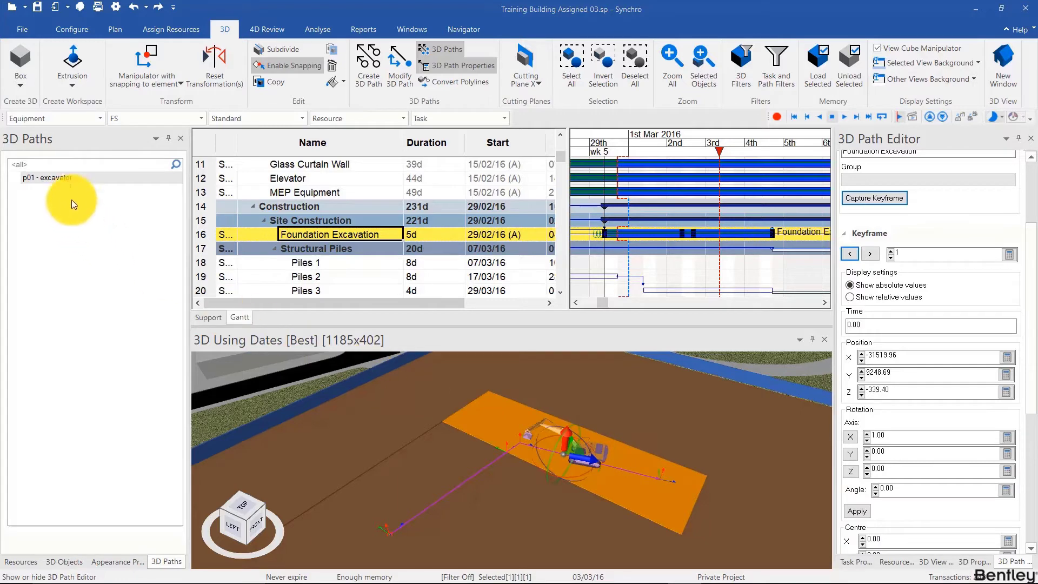
Step: Remove the 'p01 - excavator' 3D path and confirm the deletion
{"action": "right_click", "coordinate": [72, 184]}
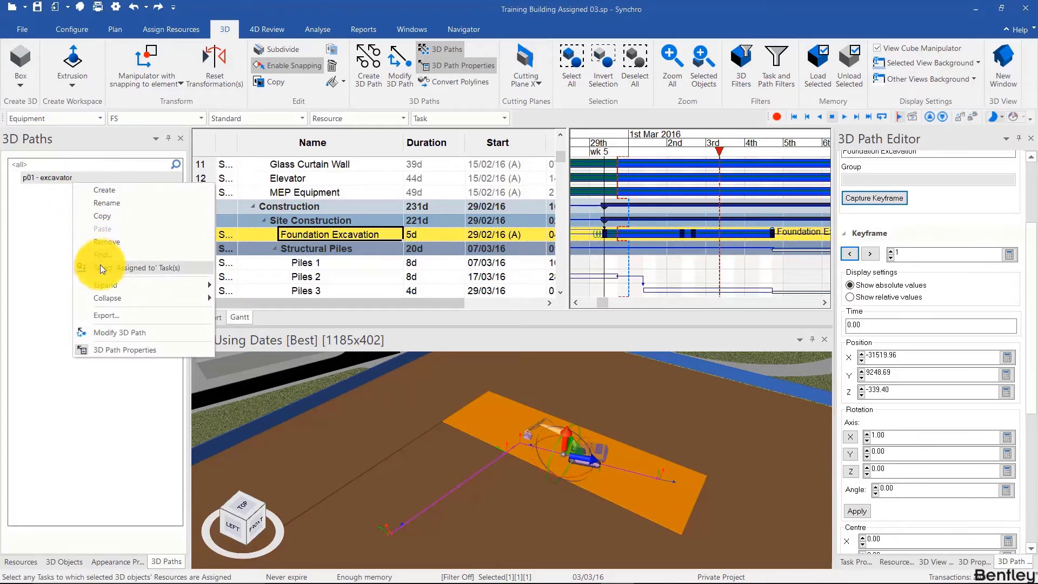
{"action": "left_click", "coordinate": [114, 242]}
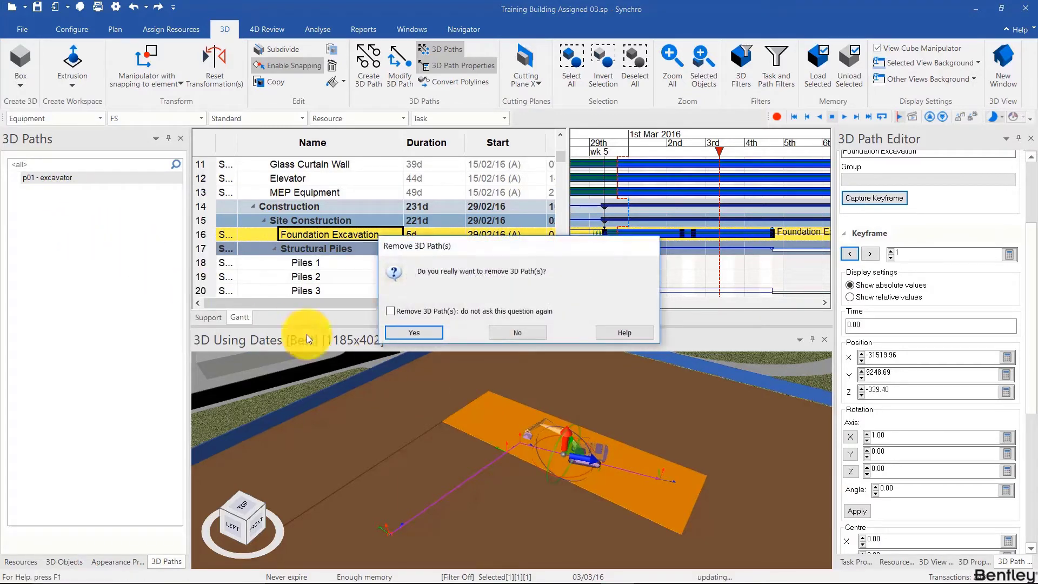
{"action": "left_click", "coordinate": [411, 334]}
Step: Create a new 3D path in the empty list and name it 'p02 - excavator'
{"action": "right_click", "coordinate": [91, 201]}
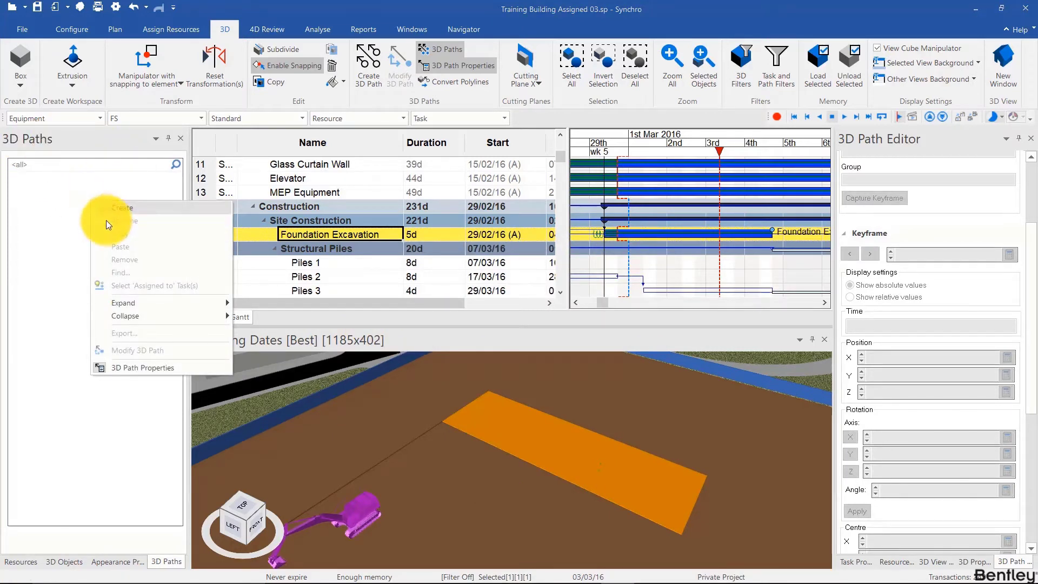
{"action": "left_click", "coordinate": [113, 208]}
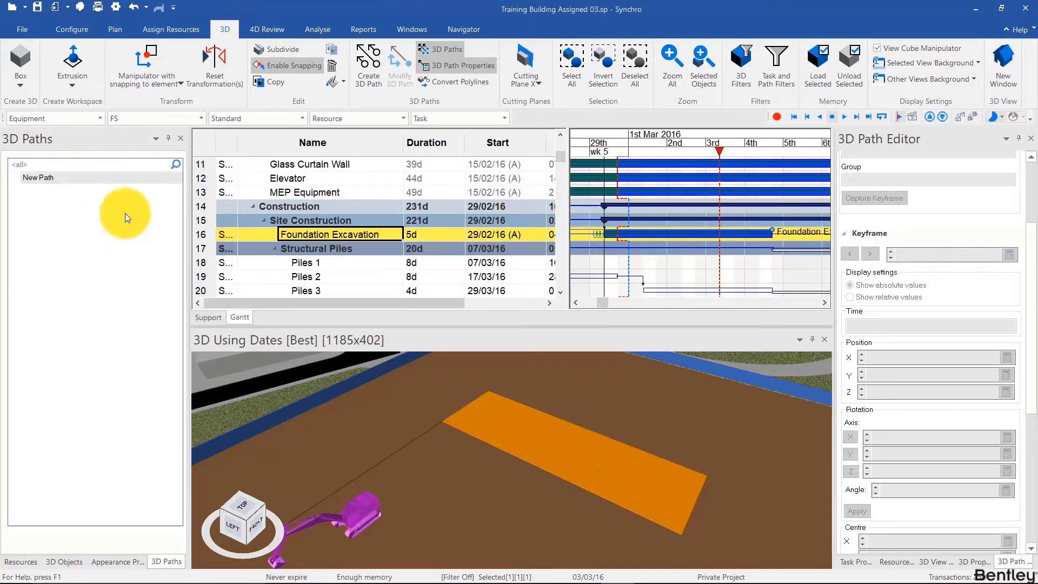
{"action": "left_click", "coordinate": [53, 180]}
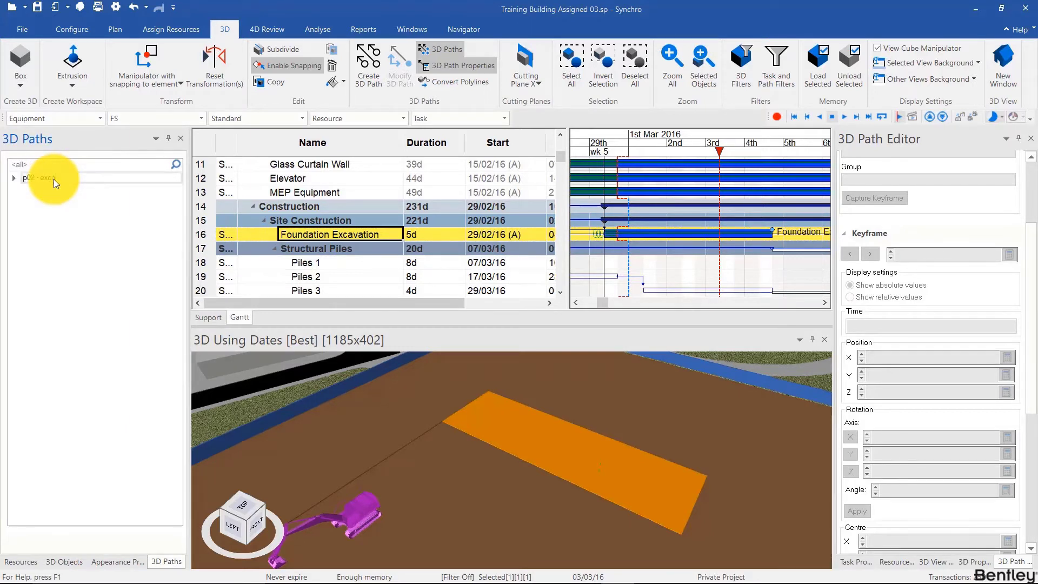
{"action": "type", "text": "p02 - excavator"}
{"action": "key", "text": "Return"}
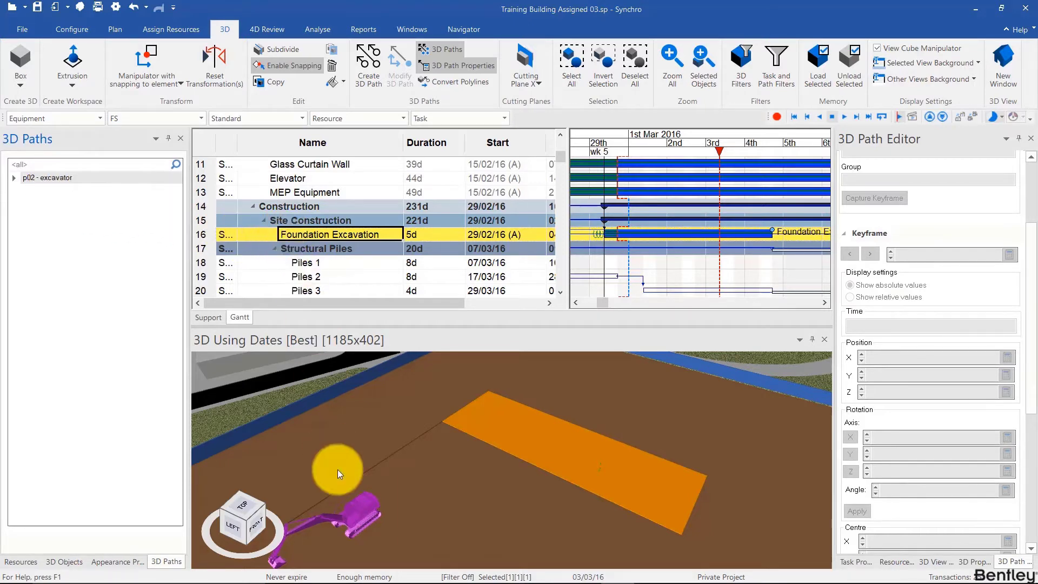
Step: Set the Foundation Excavation task's 3D Path property to 'p02 - excavator'
{"action": "left_click", "coordinate": [860, 560]}
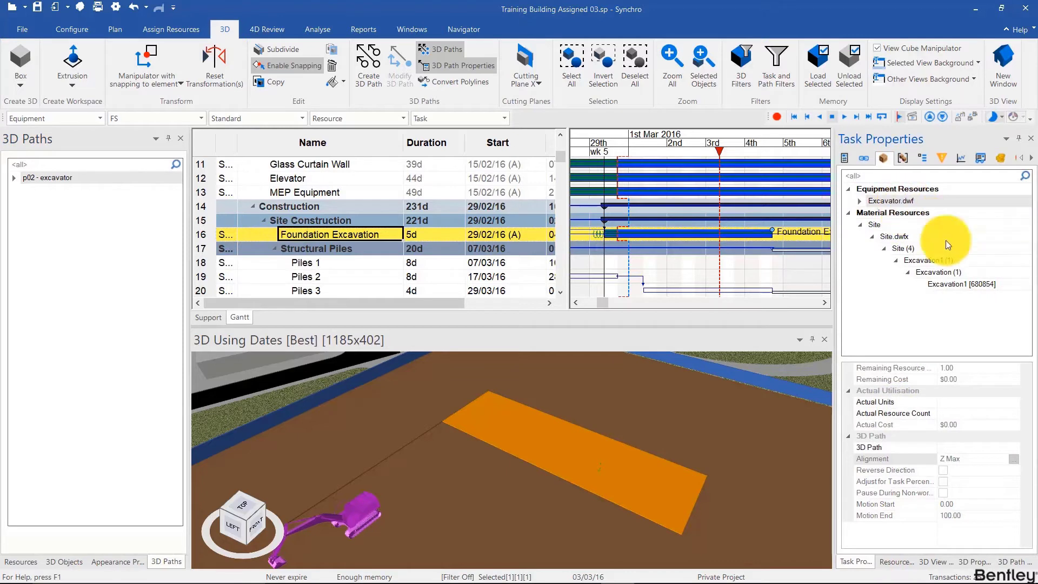
{"action": "left_click", "coordinate": [1016, 447]}
{"action": "left_click", "coordinate": [1015, 448]}
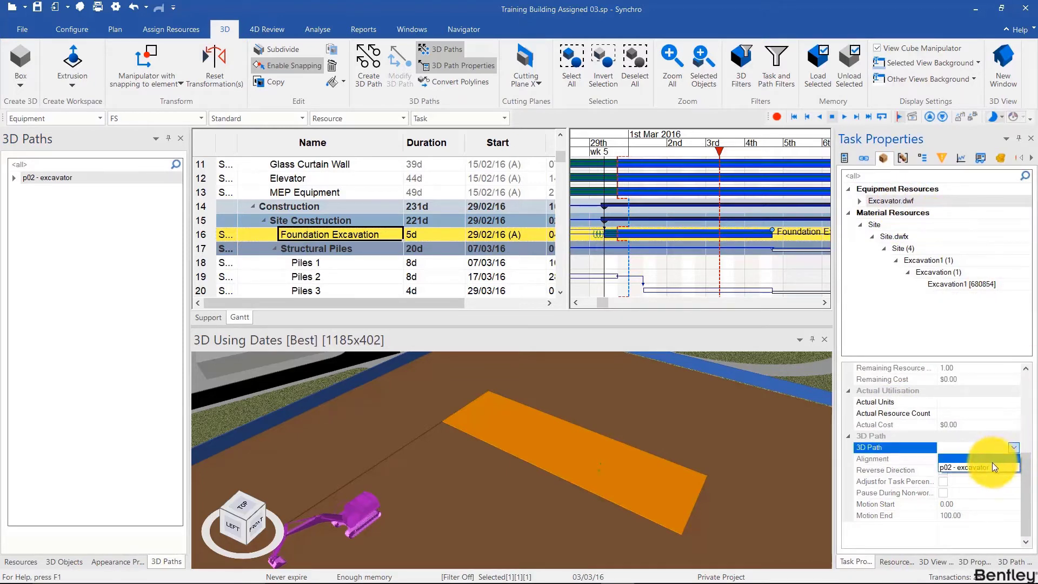
{"action": "left_click", "coordinate": [991, 462]}
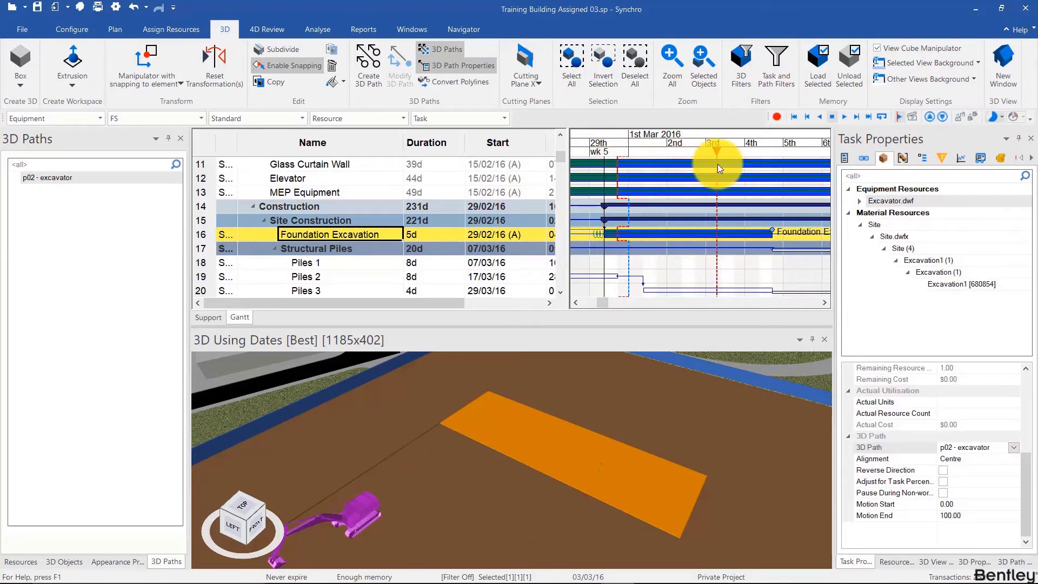
Step: Capture keyframe 2 at time 1.00 in the 3D Path Editor, zooming in on the excavator
{"action": "left_click", "coordinate": [1013, 562]}
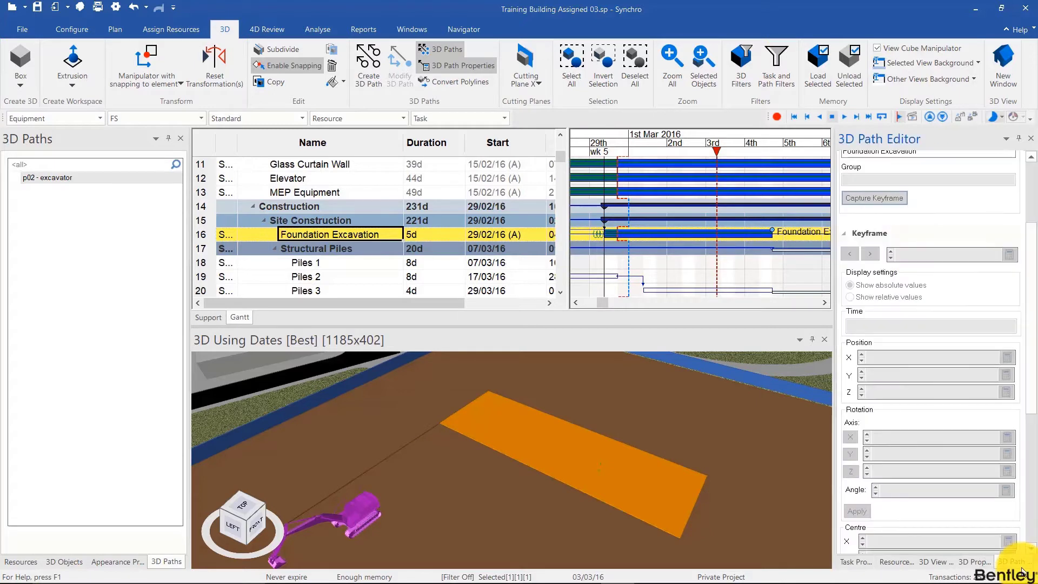
{"action": "left_click", "coordinate": [873, 199]}
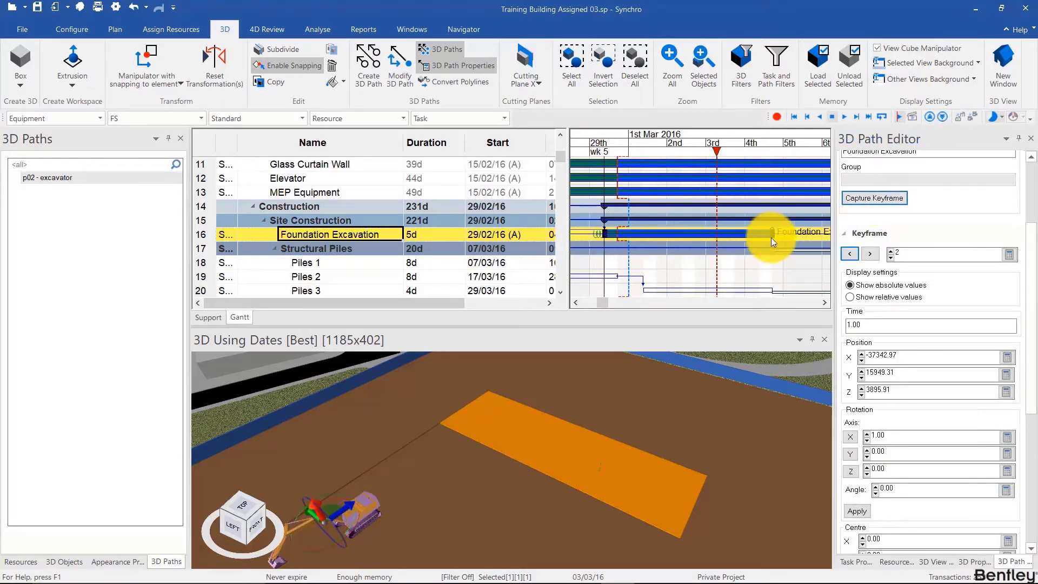
{"action": "left_click_drag", "start_coordinate": [510, 367], "coordinate": [468, 502]}
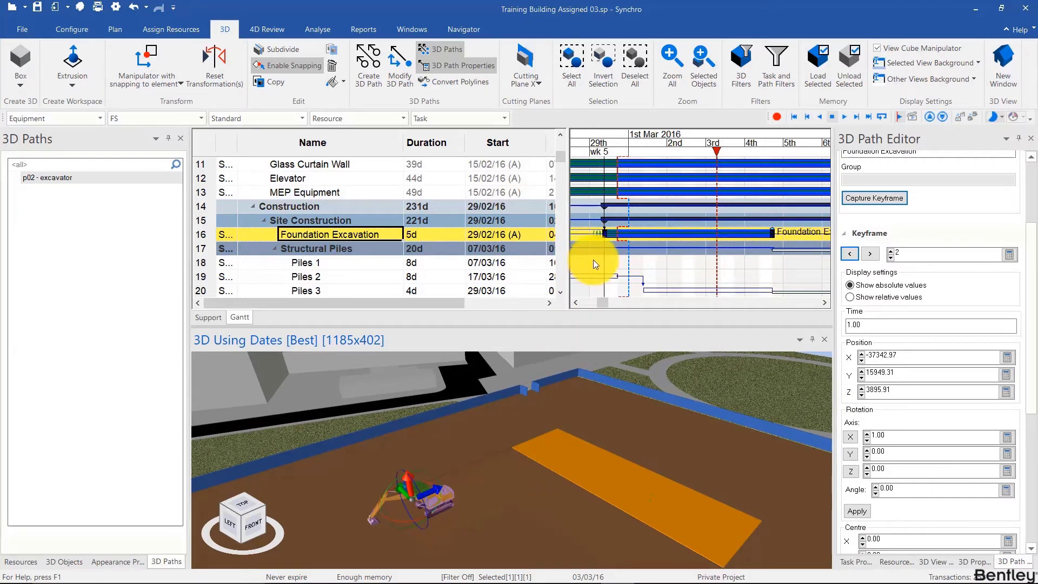
Step: Enter Modify 3D Path mode and set the time marker just before 5th March
{"action": "left_click", "coordinate": [398, 71]}
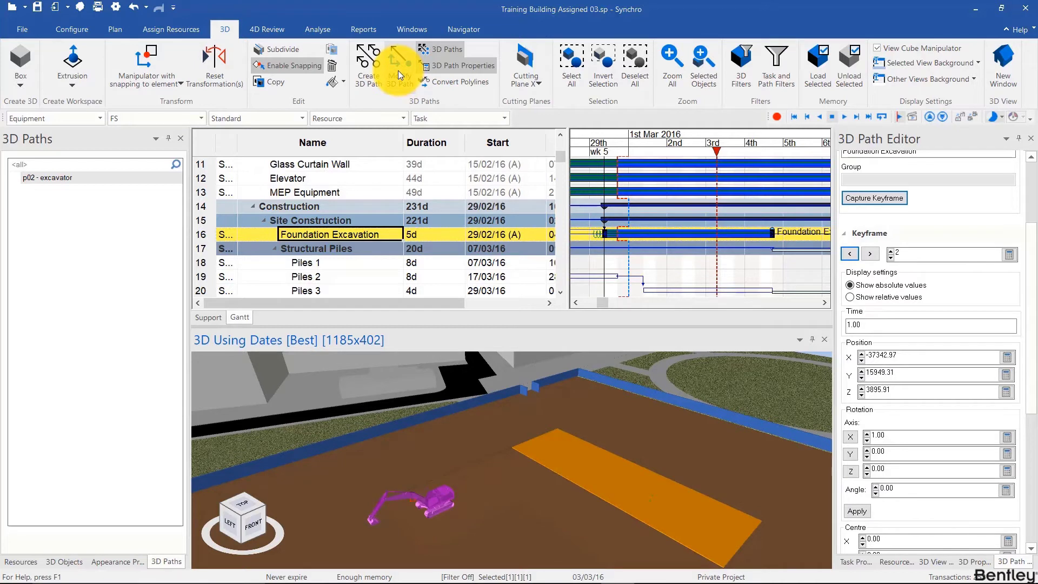
{"action": "left_click", "coordinate": [399, 70]}
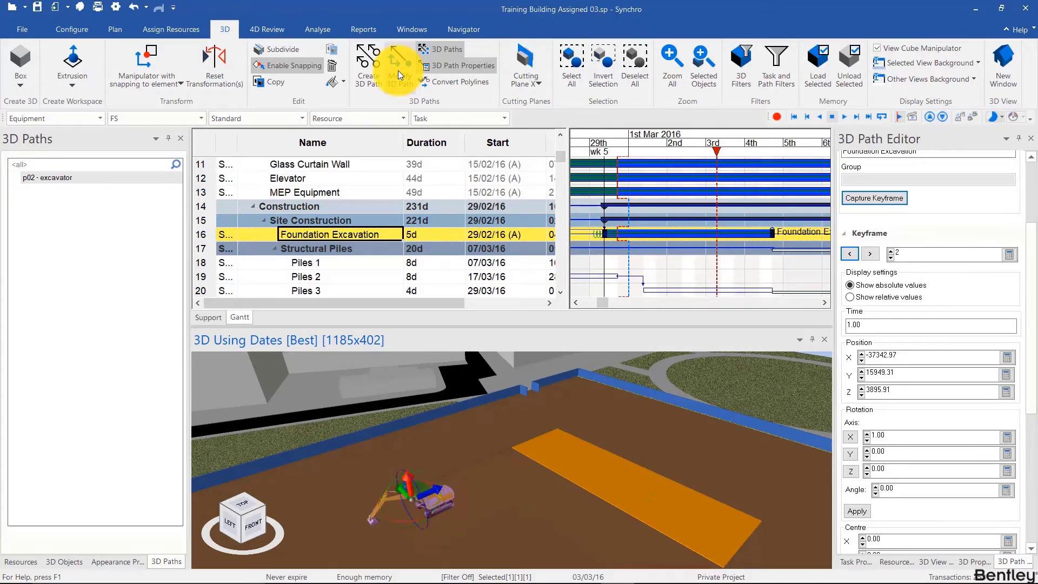
{"action": "left_click_drag", "start_coordinate": [601, 145], "coordinate": [744, 158]}
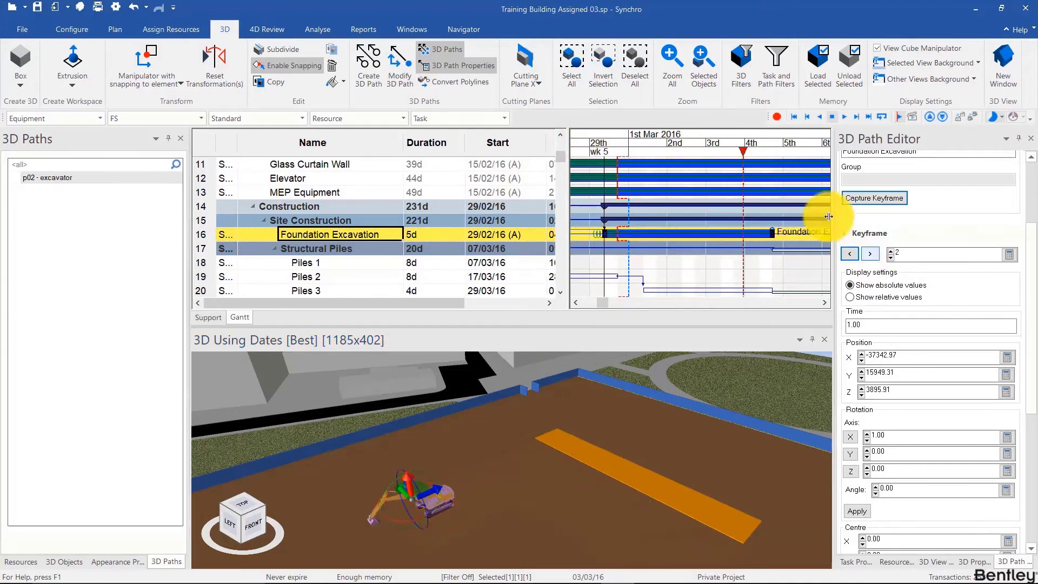
{"action": "left_click", "coordinate": [876, 254]}
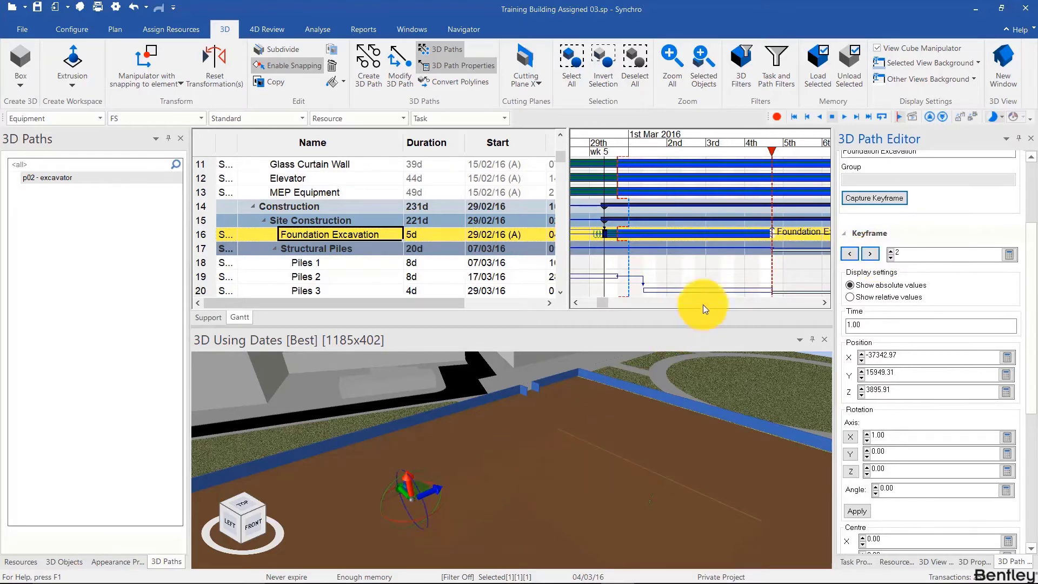
{"action": "left_click_drag", "start_coordinate": [769, 151], "coordinate": [768, 152]}
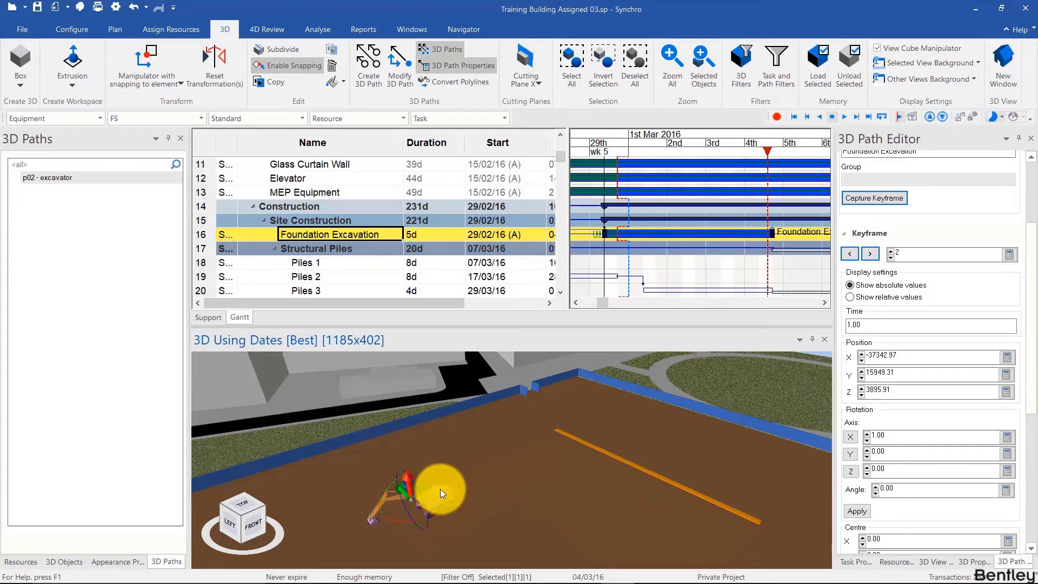
Step: Move the excavator beside the orange strip, rotate it, and capture a keyframe
{"action": "left_click_drag", "start_coordinate": [440, 489], "coordinate": [600, 443]}
{"action": "left_click_drag", "start_coordinate": [528, 435], "coordinate": [648, 515]}
{"action": "left_click", "coordinate": [781, 258]}
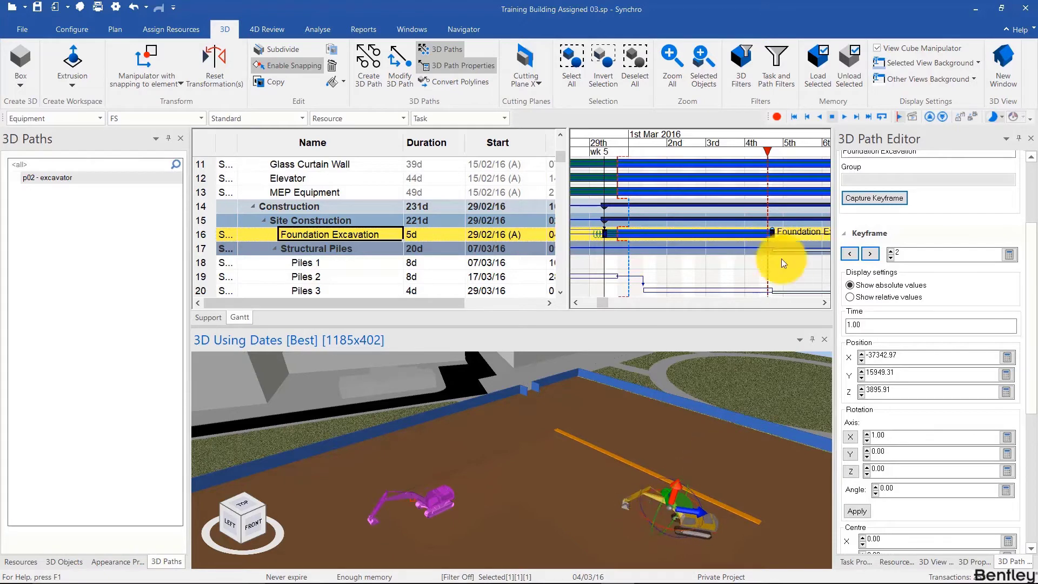
{"action": "left_click", "coordinate": [881, 203]}
Step: Remove the third keyframe row from the path
{"action": "scroll", "coordinate": [893, 330], "scroll_direction": "down", "scroll_amount": 5}
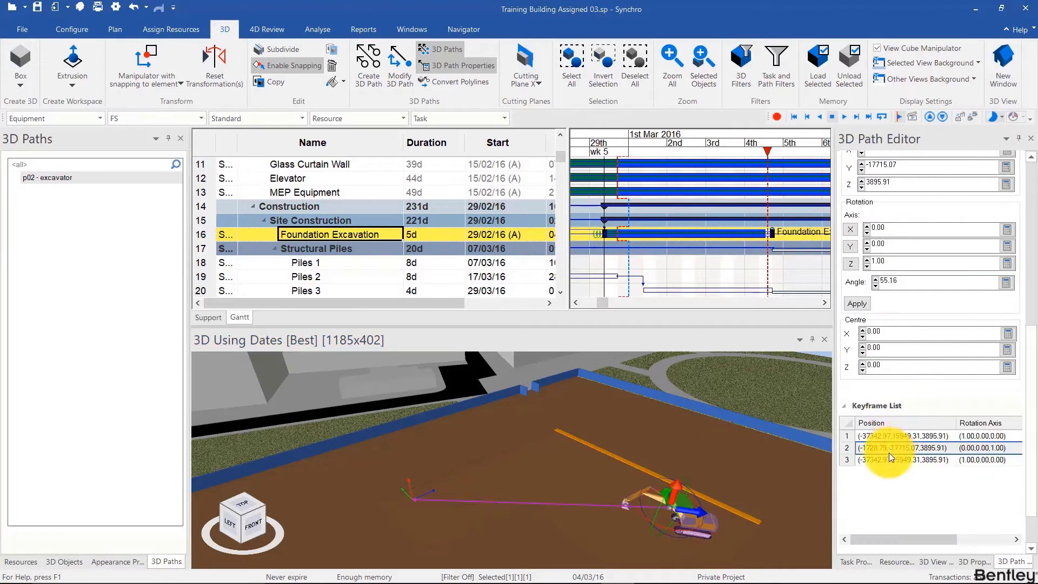
{"action": "left_click", "coordinate": [885, 460]}
{"action": "right_click", "coordinate": [885, 463]}
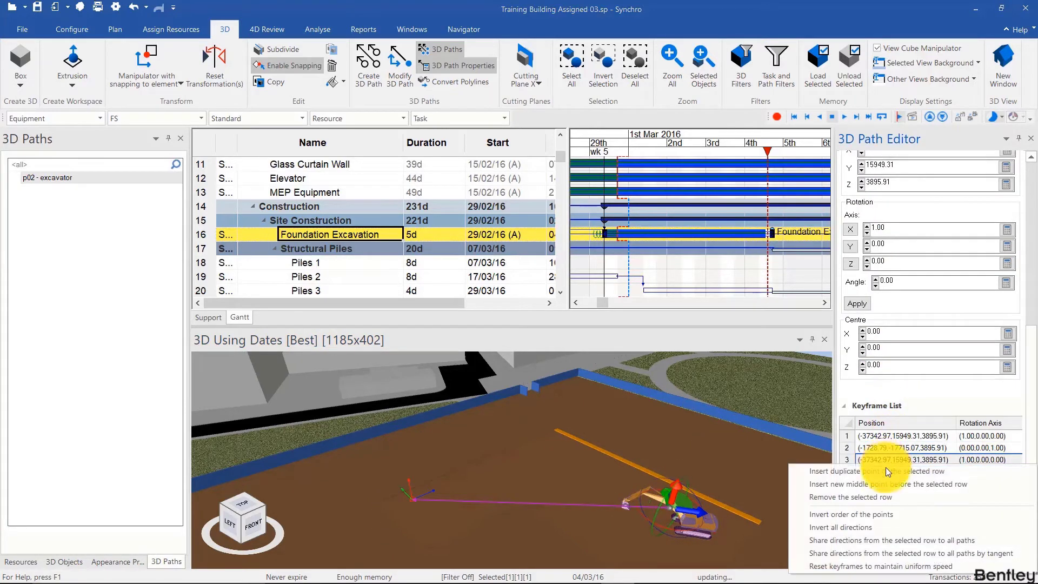
{"action": "left_click", "coordinate": [879, 500]}
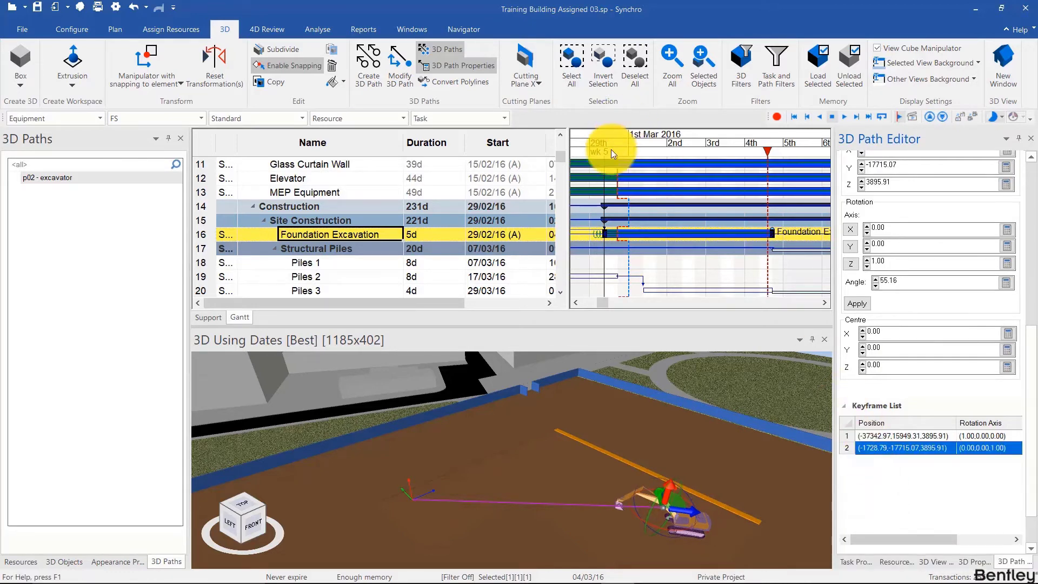
Step: At 2nd March, move the excavator across the pad and capture a mid-path keyframe
{"action": "left_click_drag", "start_coordinate": [610, 150], "coordinate": [688, 157]}
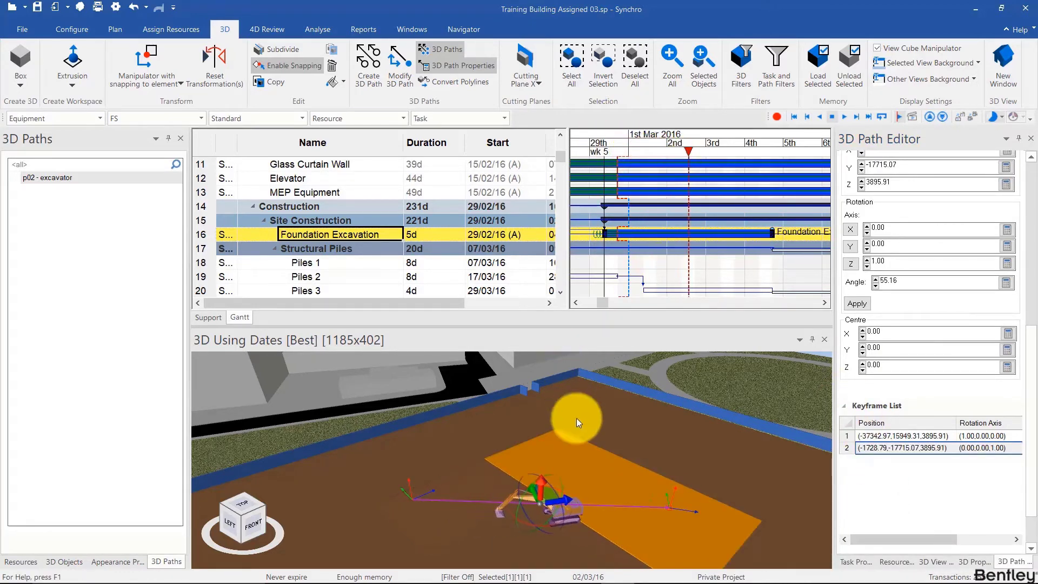
{"action": "left_click_drag", "start_coordinate": [577, 417], "coordinate": [667, 482]}
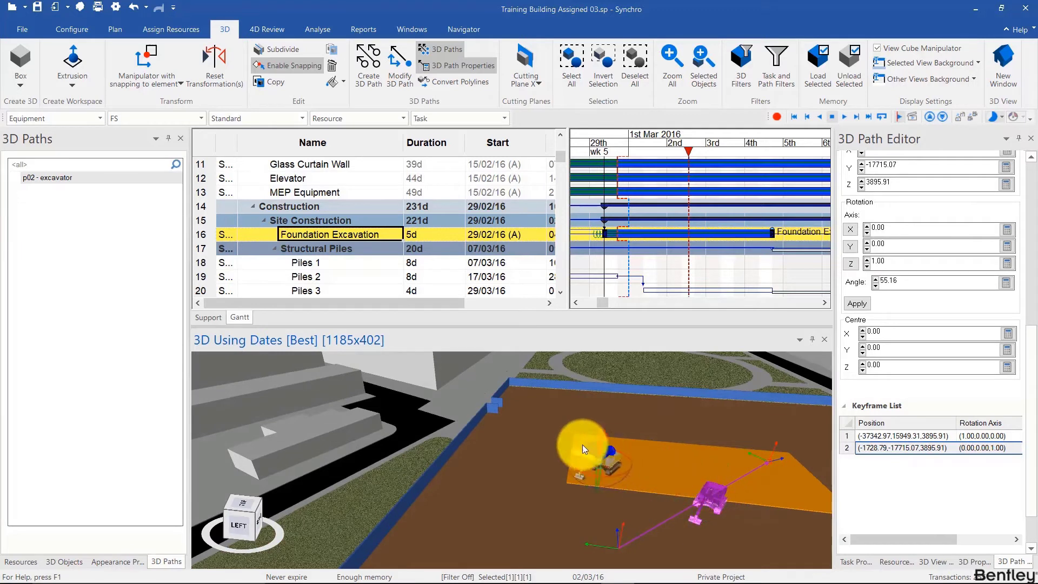
{"action": "left_click_drag", "start_coordinate": [582, 445], "coordinate": [638, 480]}
{"action": "left_click", "coordinate": [874, 355]}
{"action": "scroll", "coordinate": [886, 349], "scroll_direction": "up", "scroll_amount": 5}
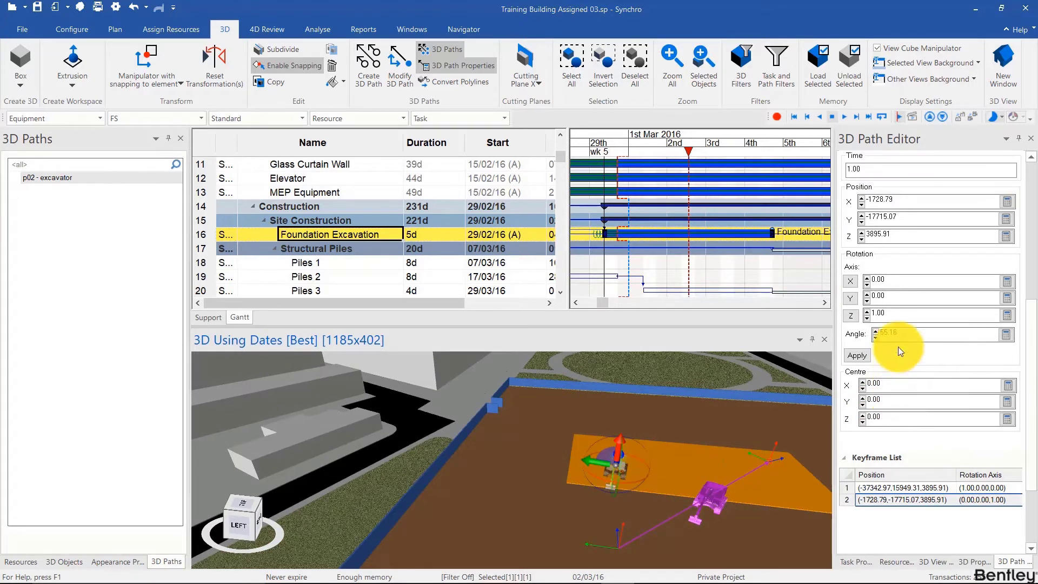
{"action": "left_click", "coordinate": [862, 198]}
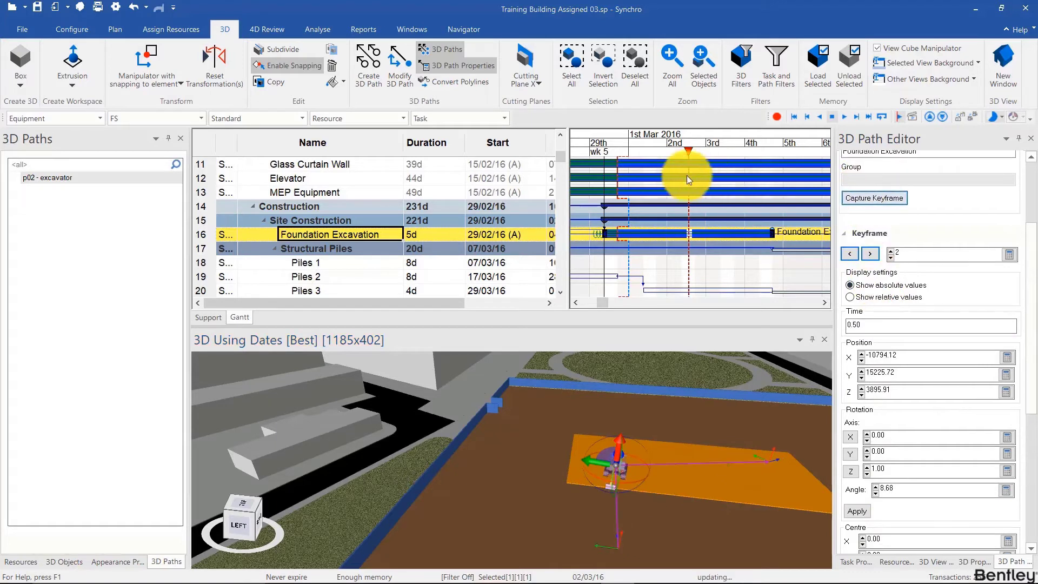
Step: At 29th February, turn the excavator along its path, capture keyframe 3, and preview it
{"action": "mouse_move", "coordinate": [687, 175]}
{"action": "left_mouse_down"}
{"action": "mouse_move", "coordinate": [579, 133]}
{"action": "mouse_move", "coordinate": [722, 181]}
{"action": "mouse_move", "coordinate": [699, 187]}
{"action": "left_mouse_up"}
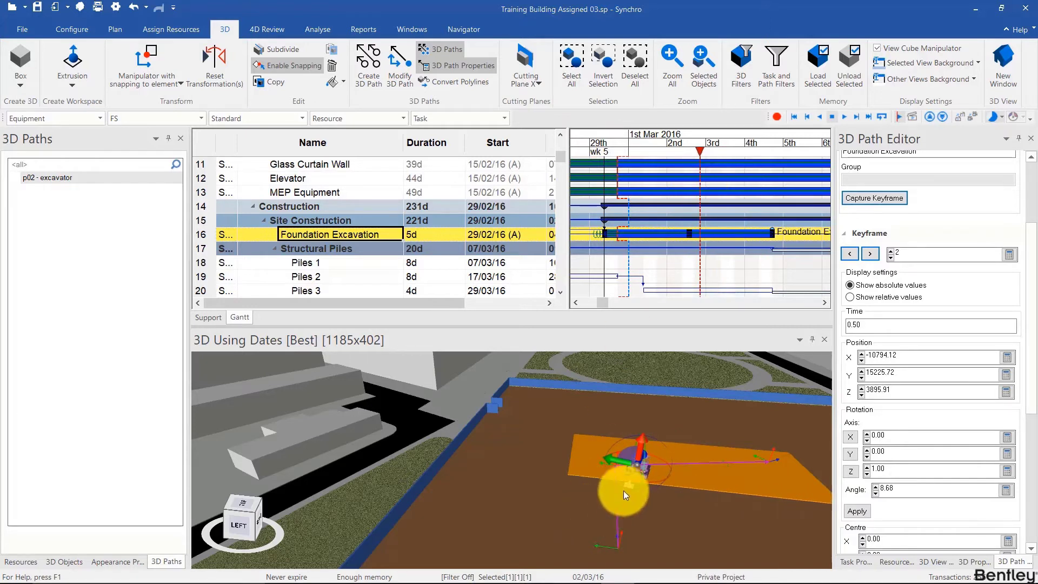
{"action": "left_click_drag", "start_coordinate": [623, 490], "coordinate": [584, 460]}
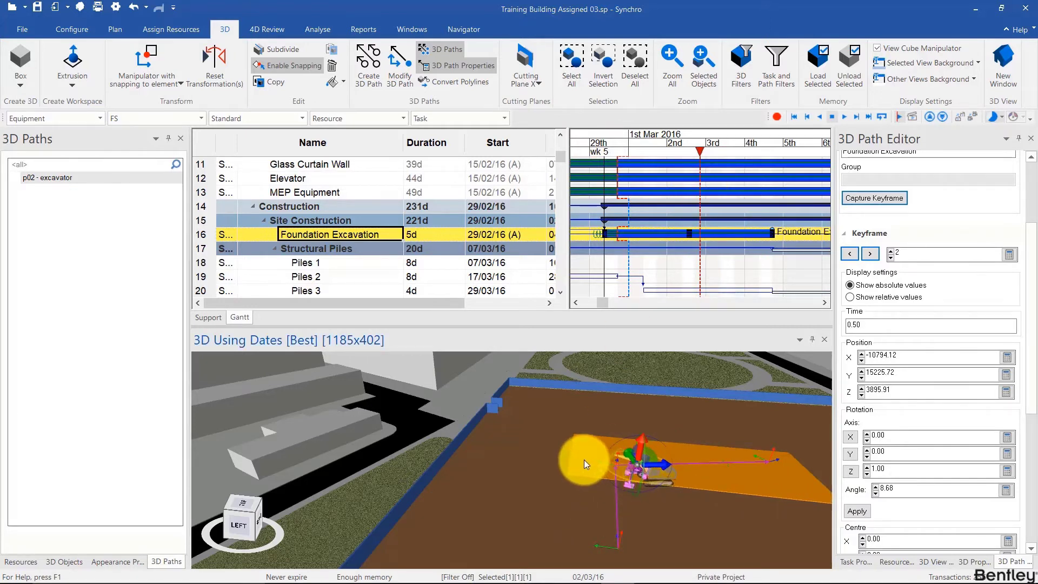
{"action": "left_click", "coordinate": [872, 197]}
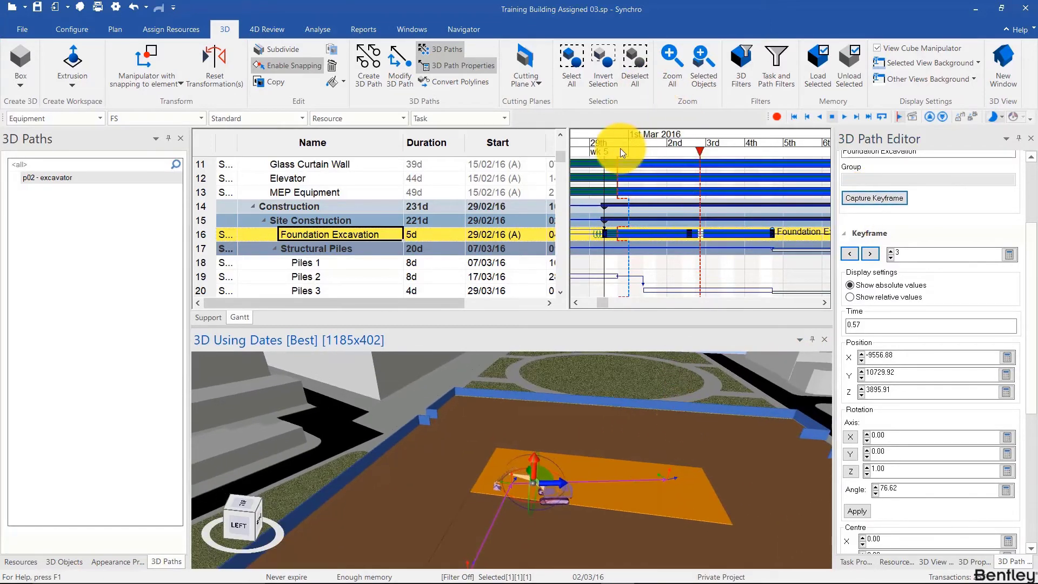
{"action": "mouse_move", "coordinate": [621, 148]}
{"action": "left_mouse_down"}
{"action": "mouse_move", "coordinate": [756, 164]}
{"action": "mouse_move", "coordinate": [677, 172]}
{"action": "mouse_move", "coordinate": [604, 241]}
{"action": "left_mouse_up"}
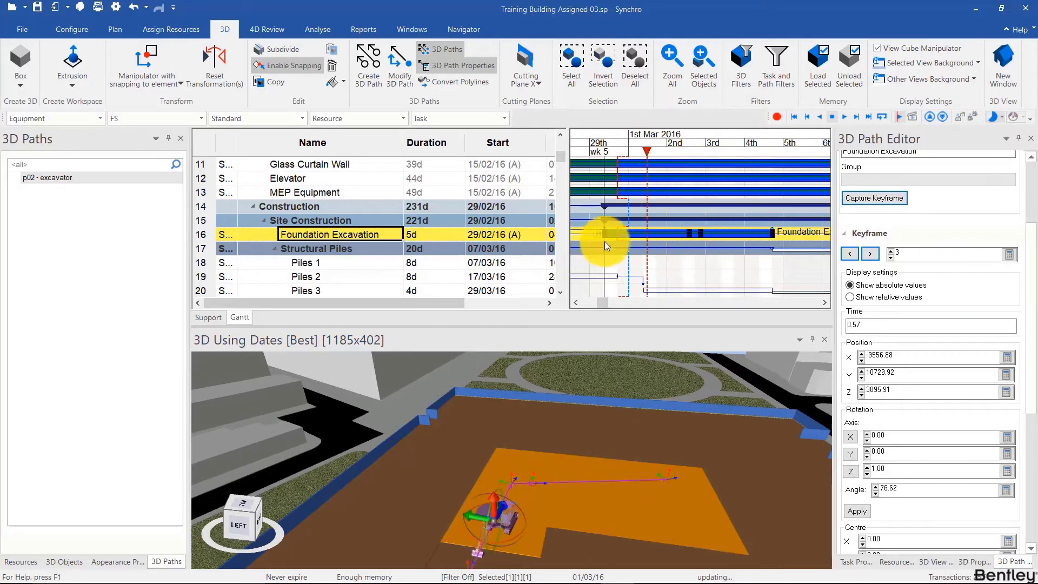
{"action": "left_click_drag", "start_coordinate": [589, 496], "coordinate": [533, 493]}
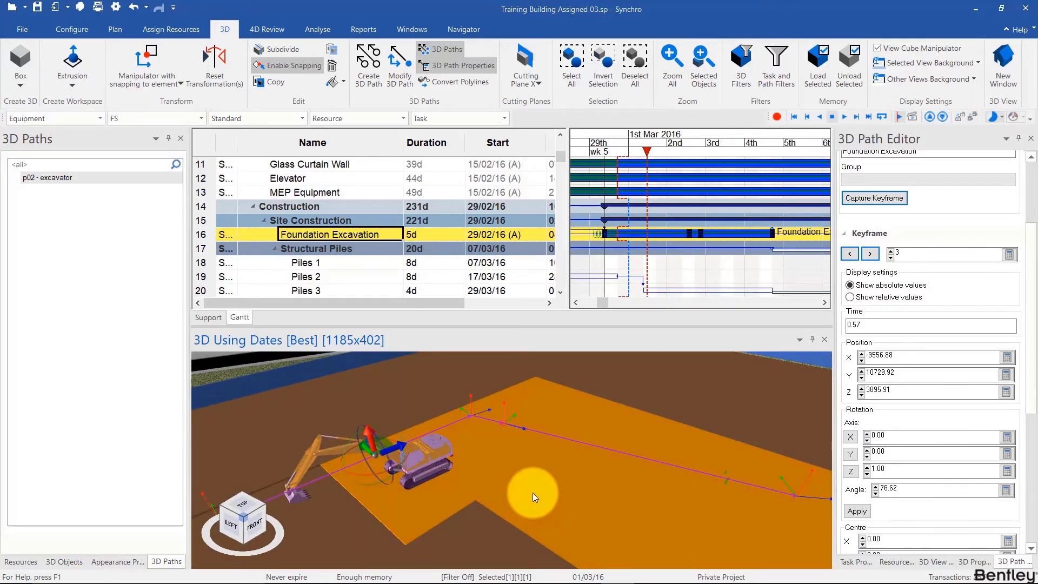
Step: Step back to keyframe 1 at time 0.00 and inspect the excavator's starting pose
{"action": "left_click", "coordinate": [543, 488]}
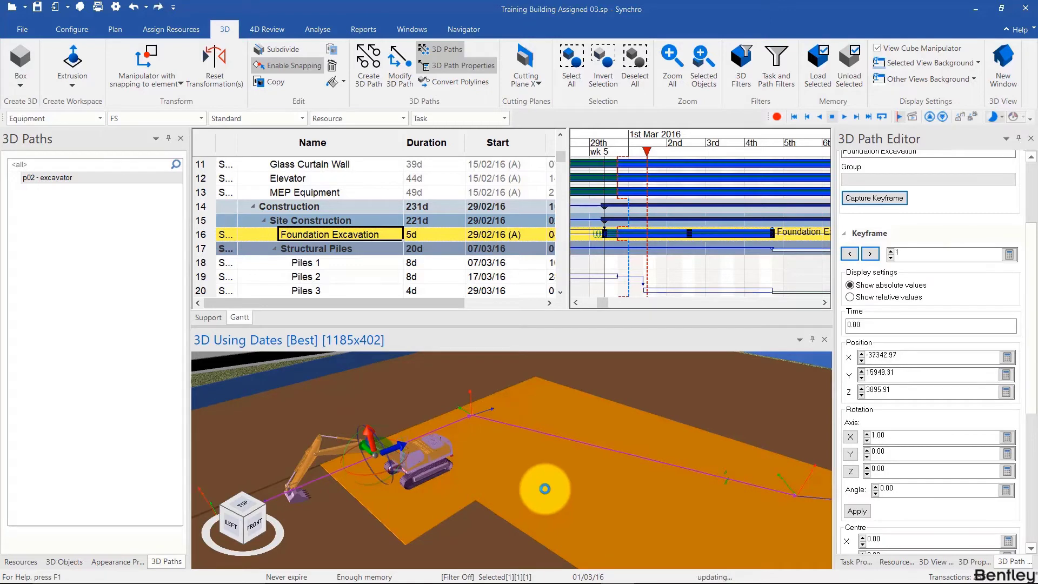
{"action": "mouse_move", "coordinate": [545, 489]}
{"action": "left_mouse_down"}
{"action": "mouse_move", "coordinate": [497, 492]}
{"action": "mouse_move", "coordinate": [589, 459]}
{"action": "mouse_move", "coordinate": [554, 481]}
{"action": "mouse_move", "coordinate": [534, 475]}
{"action": "left_mouse_up"}
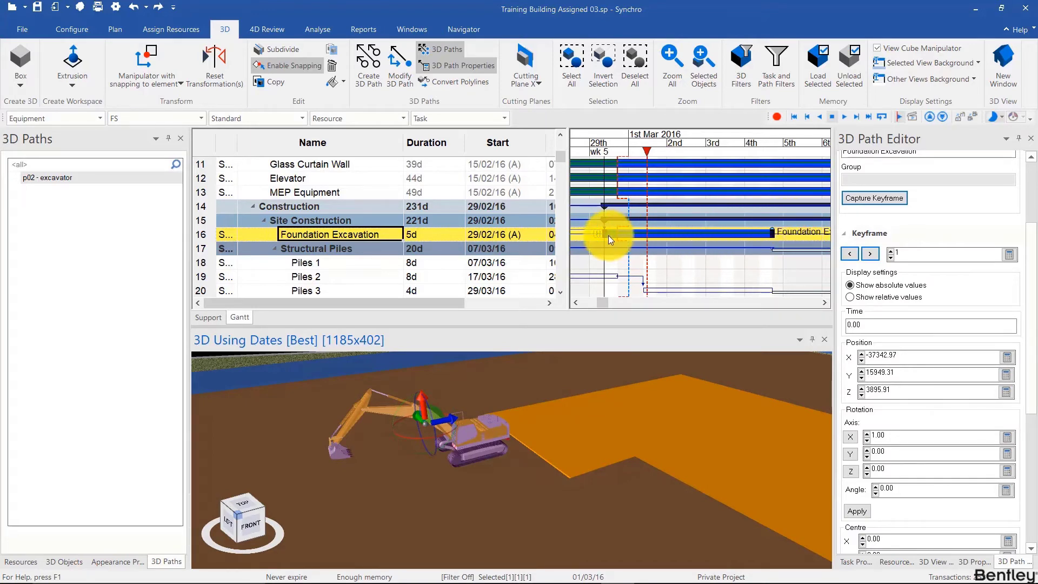
{"action": "mouse_move", "coordinate": [608, 235]}
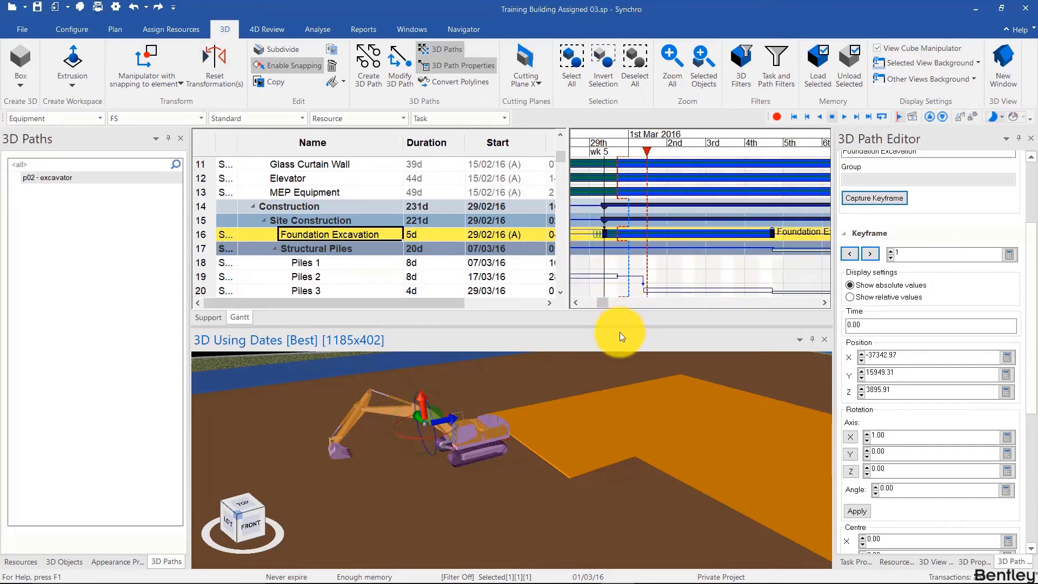
{"action": "scroll", "coordinate": [548, 465], "scroll_direction": "down", "scroll_amount": 5}
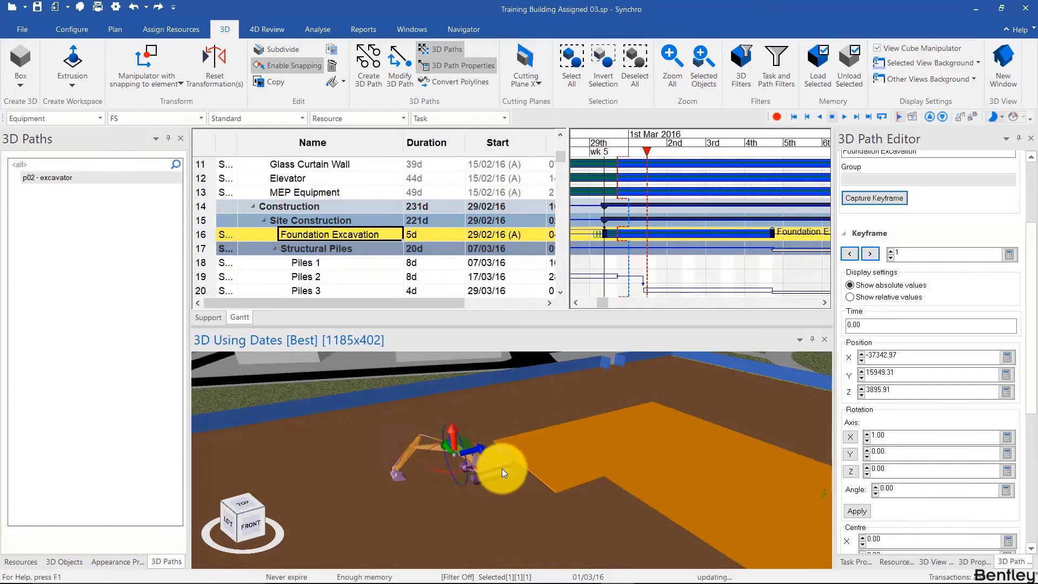
{"action": "scroll", "coordinate": [551, 490], "scroll_direction": "down", "scroll_amount": 4}
{"action": "scroll", "coordinate": [610, 489], "scroll_direction": "up", "scroll_amount": 3}
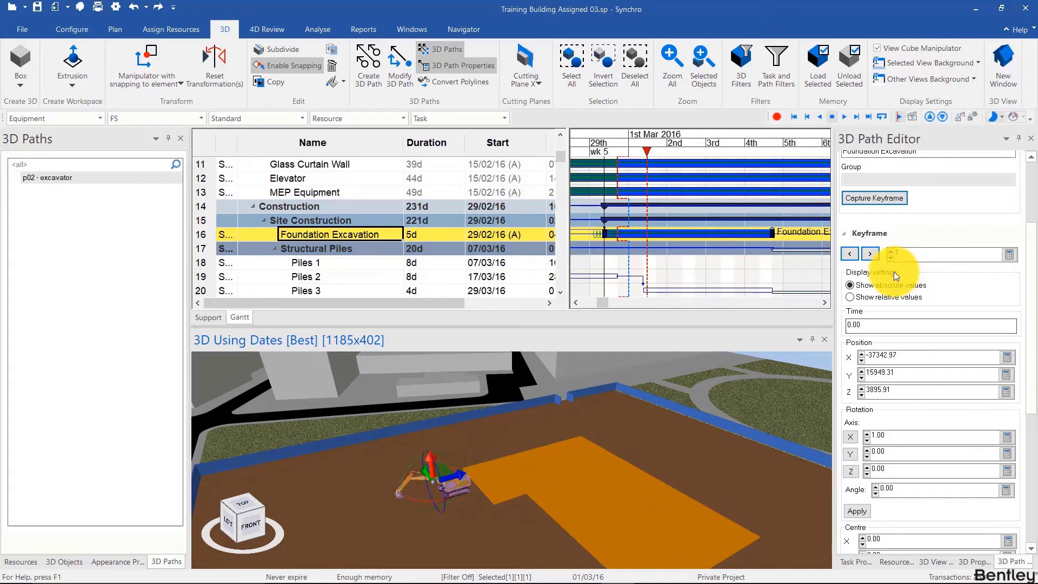
Step: Move the excavator to a new starting spot and recapture it as keyframe 1
{"action": "left_click", "coordinate": [848, 255]}
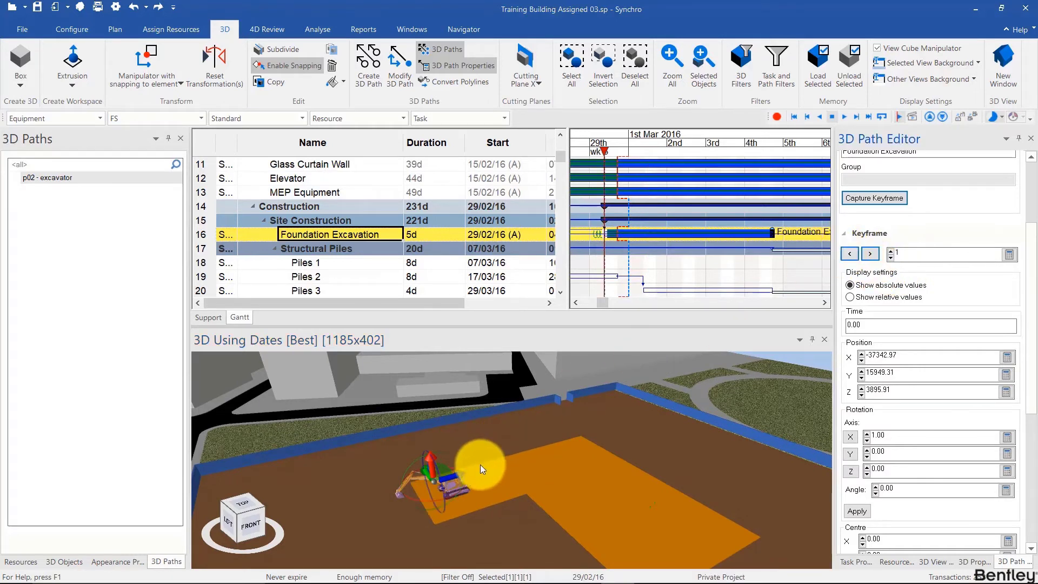
{"action": "left_click_drag", "start_coordinate": [455, 474], "coordinate": [723, 446]}
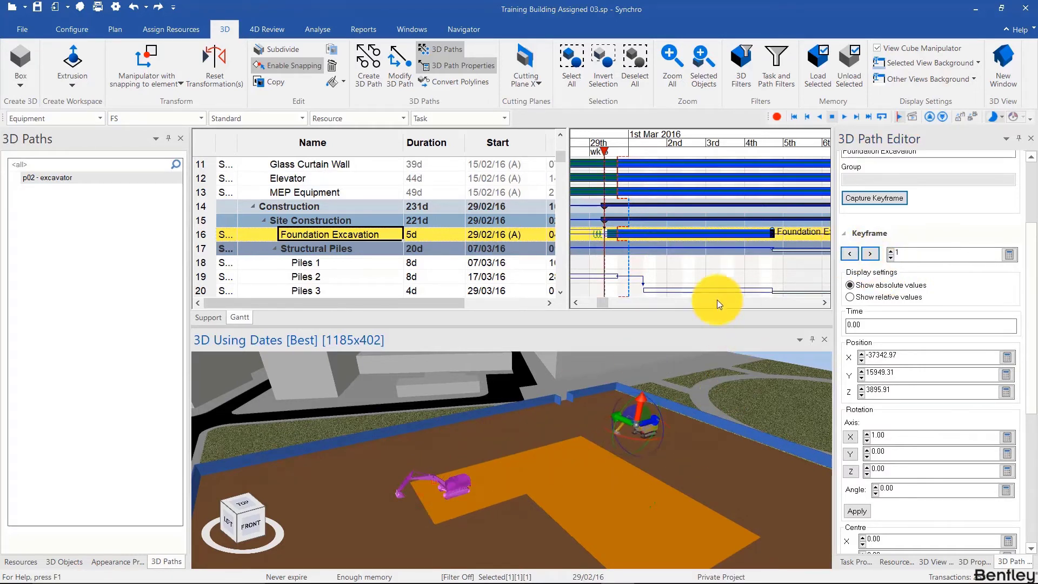
{"action": "left_click_drag", "start_coordinate": [618, 423], "coordinate": [789, 333]}
{"action": "left_click", "coordinate": [866, 206]}
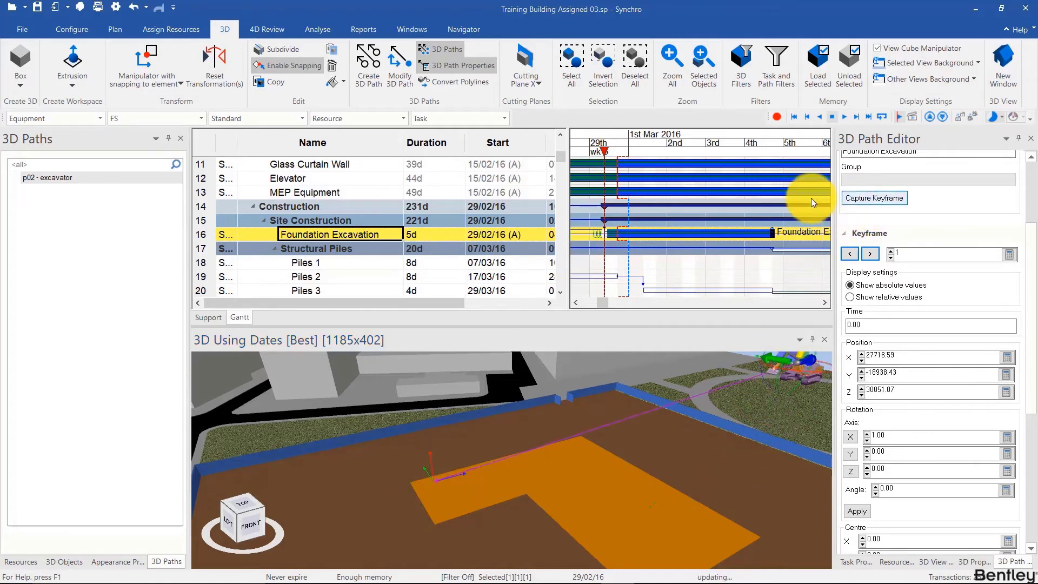
Step: At 2nd March, reposition the excavator and capture keyframe 2 at time 0.43
{"action": "left_click_drag", "start_coordinate": [604, 151], "coordinate": [675, 160]}
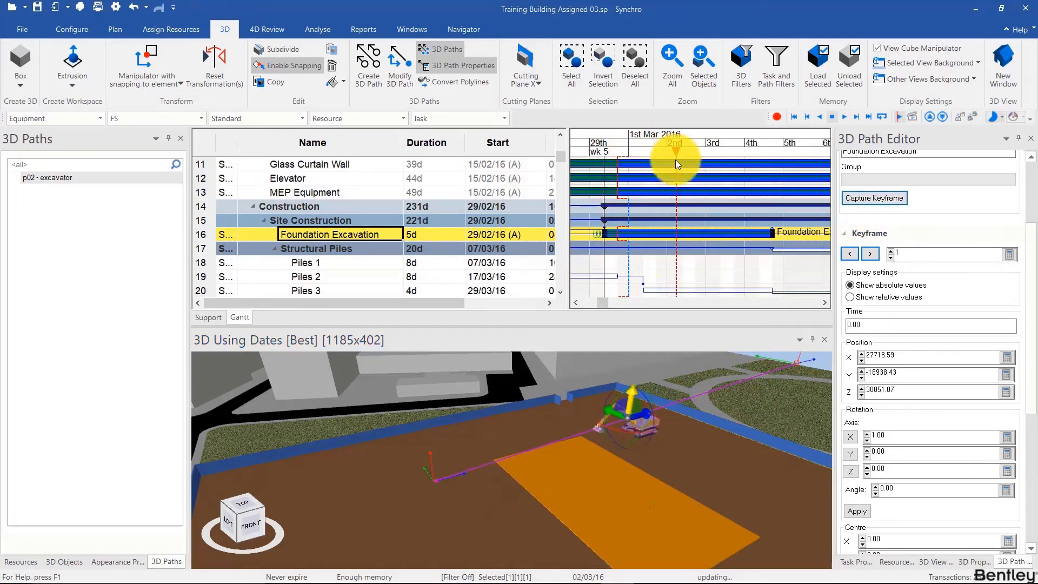
{"action": "left_click_drag", "start_coordinate": [617, 416], "coordinate": [548, 371]}
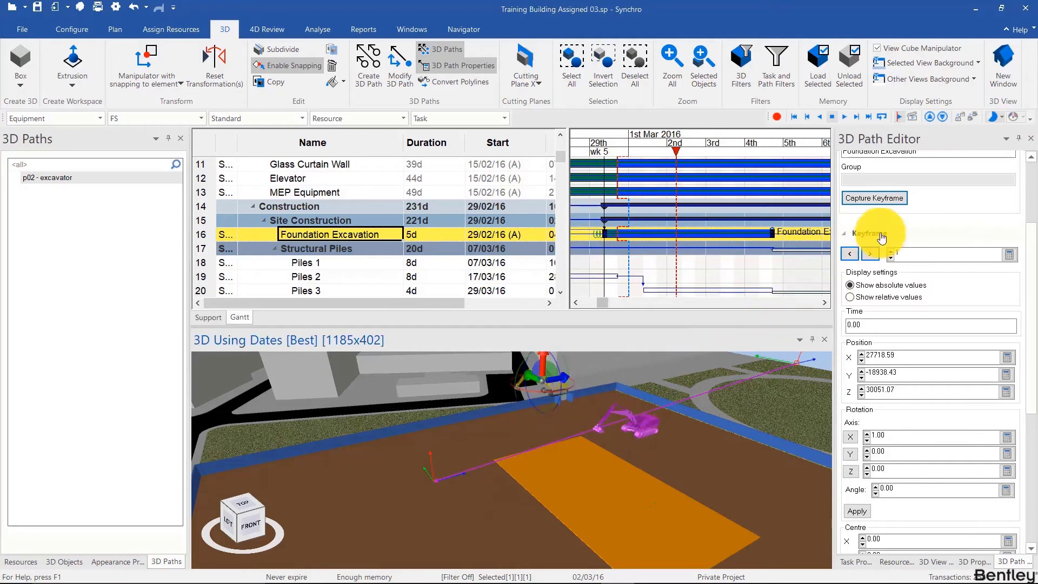
{"action": "left_click", "coordinate": [873, 198]}
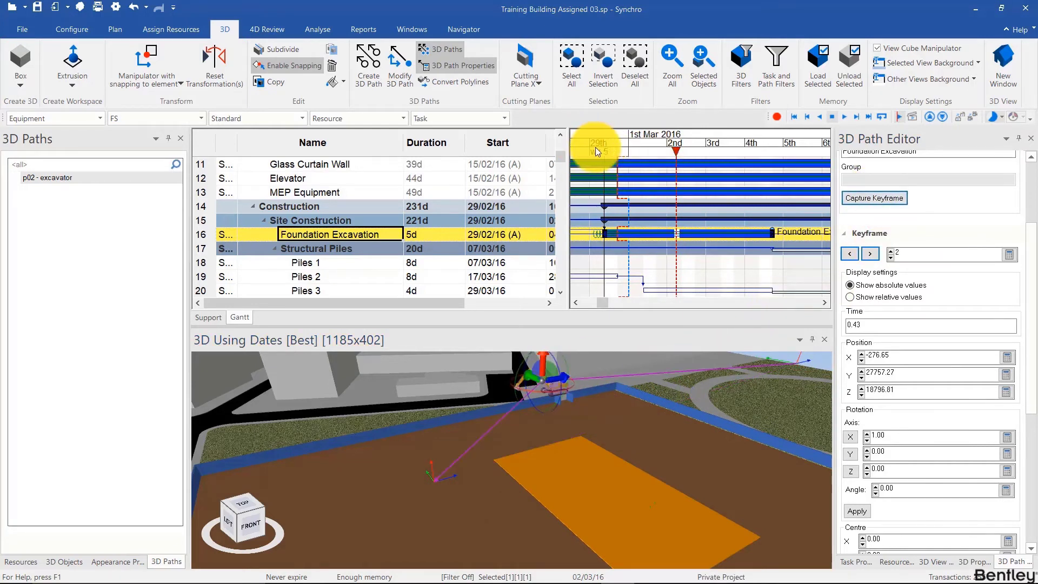
{"action": "mouse_move", "coordinate": [595, 146]}
{"action": "left_mouse_down"}
{"action": "mouse_move", "coordinate": [781, 175]}
{"action": "mouse_move", "coordinate": [745, 178]}
{"action": "left_mouse_up"}
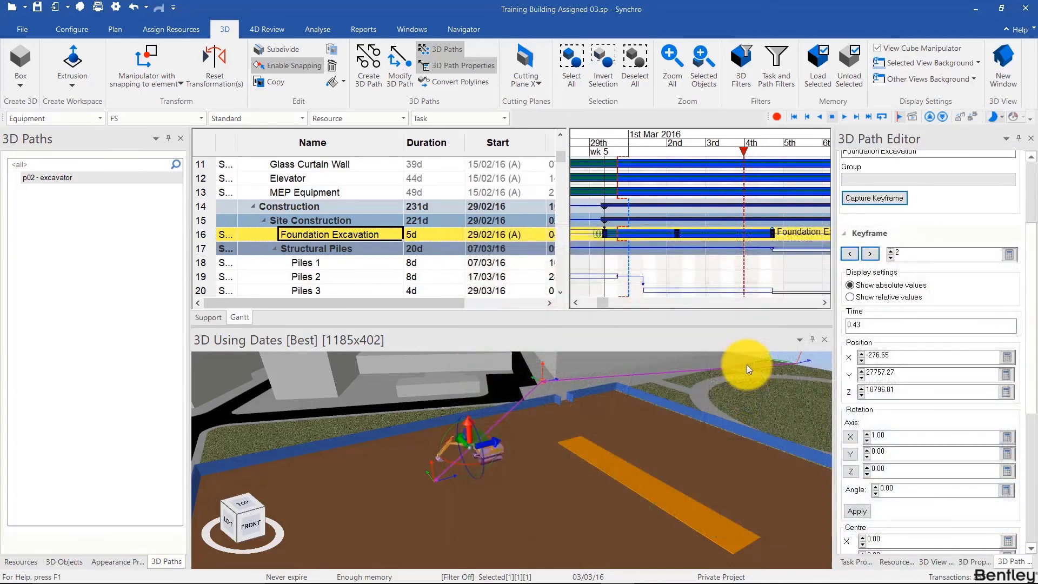
Step: Step through the keyframes to keyframe 3 and copy its Z value 3895.91
{"action": "left_click", "coordinate": [849, 254]}
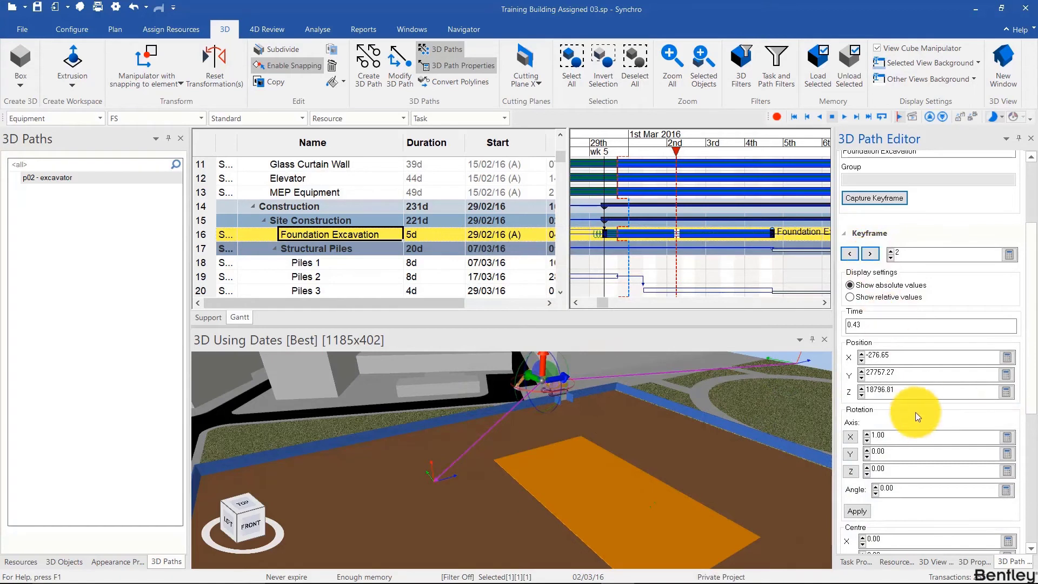
{"action": "left_click", "coordinate": [852, 257]}
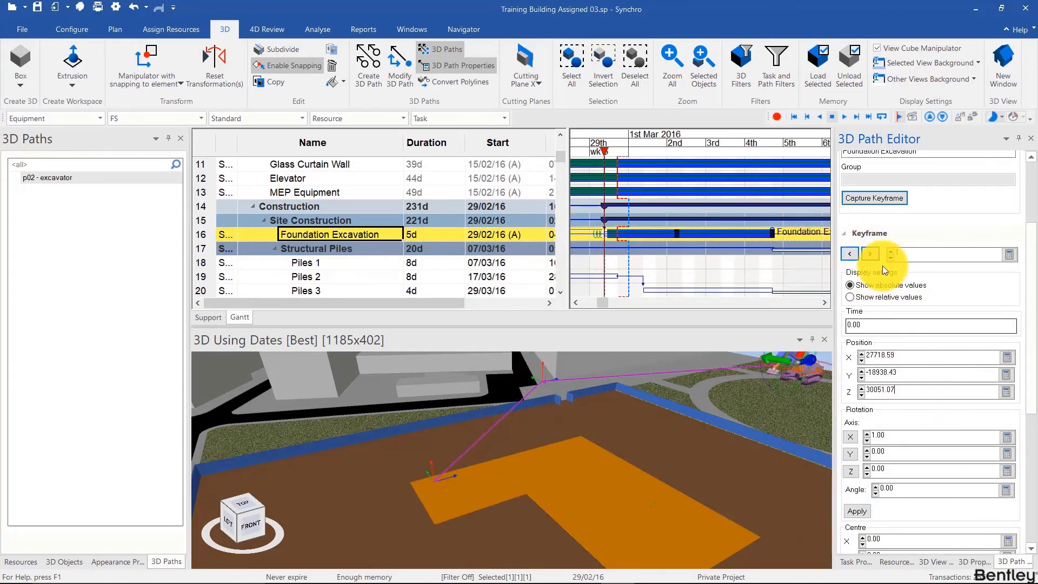
{"action": "left_click", "coordinate": [870, 255]}
{"action": "left_click", "coordinate": [870, 257]}
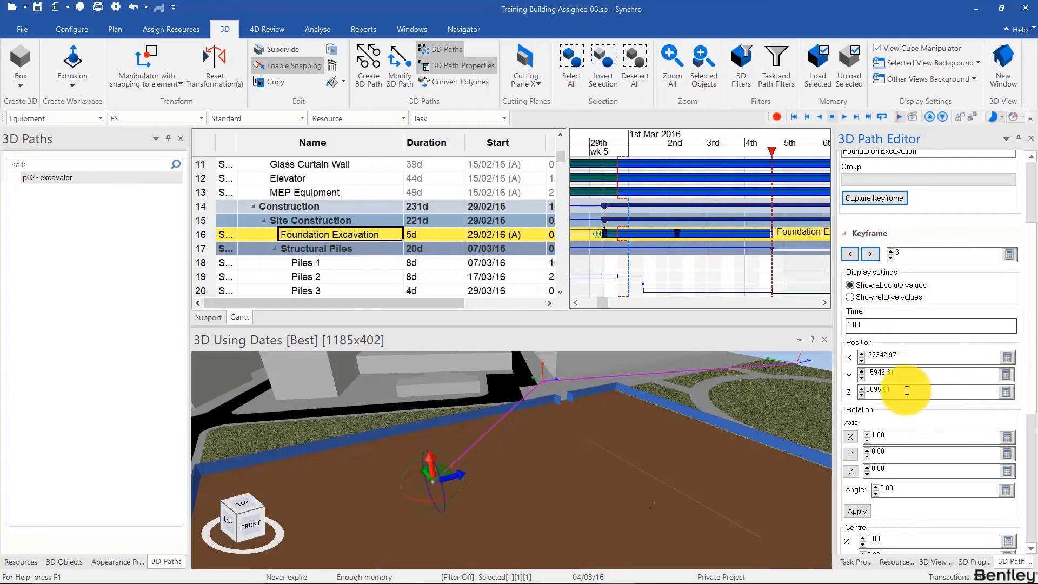
{"action": "left_click_drag", "start_coordinate": [907, 390], "coordinate": [838, 393]}
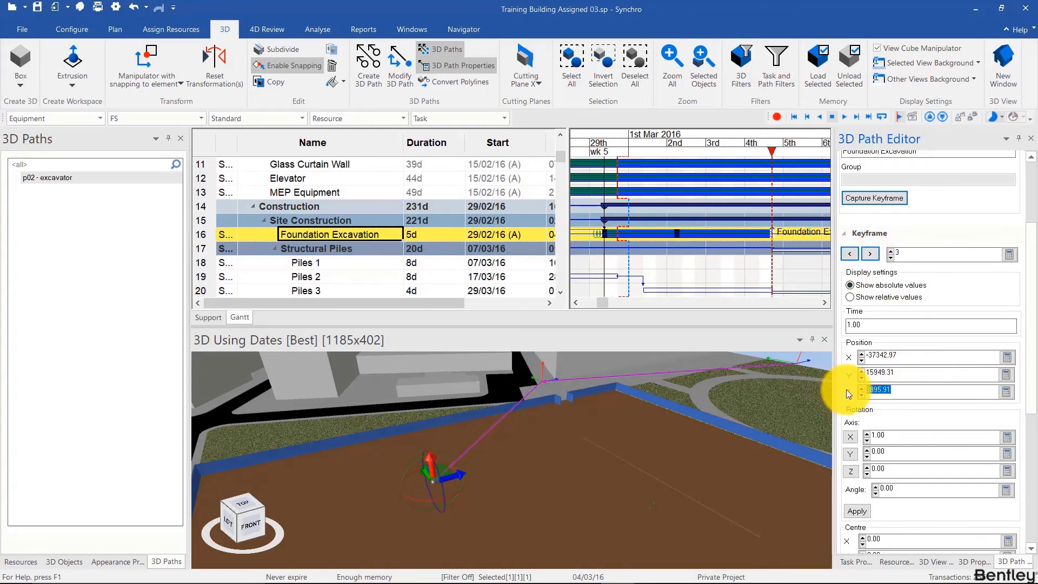
Step: Replace keyframe 2's Z value 18796.81 with 3895.91 and preview the path
{"action": "left_click", "coordinate": [853, 254]}
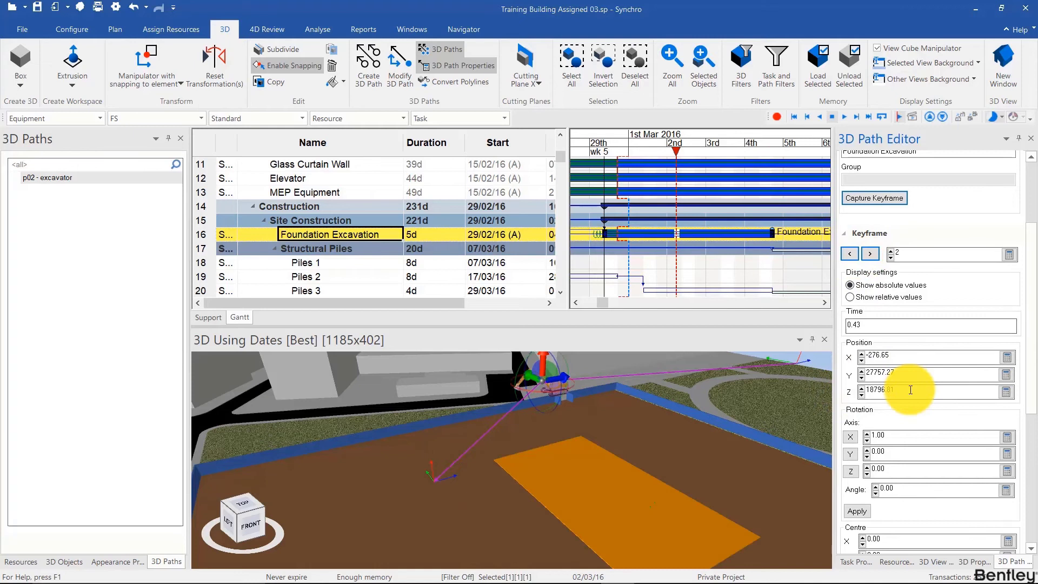
{"action": "left_click_drag", "start_coordinate": [904, 390], "coordinate": [853, 392]}
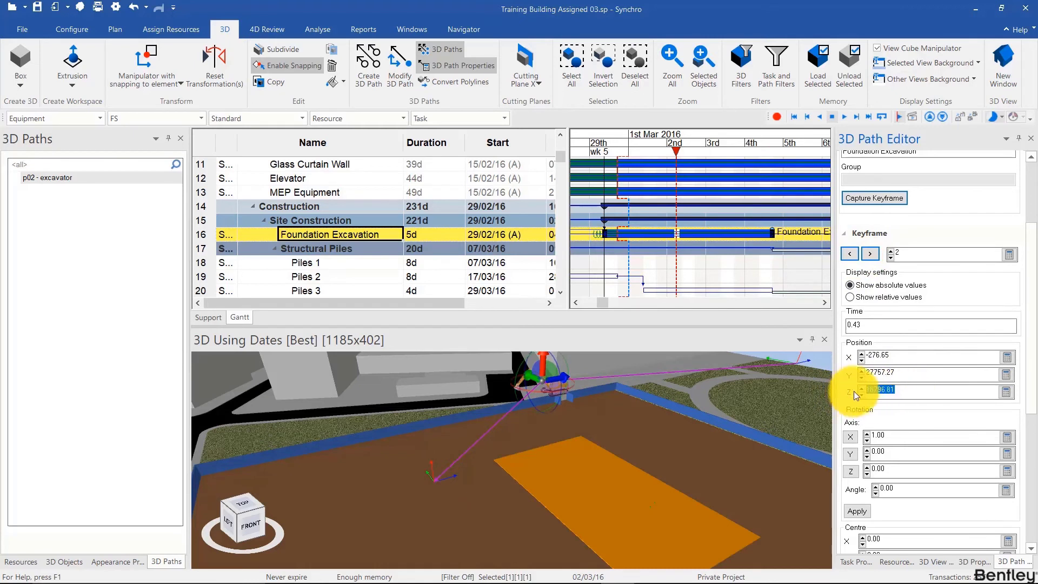
{"action": "left_click", "coordinate": [906, 371]}
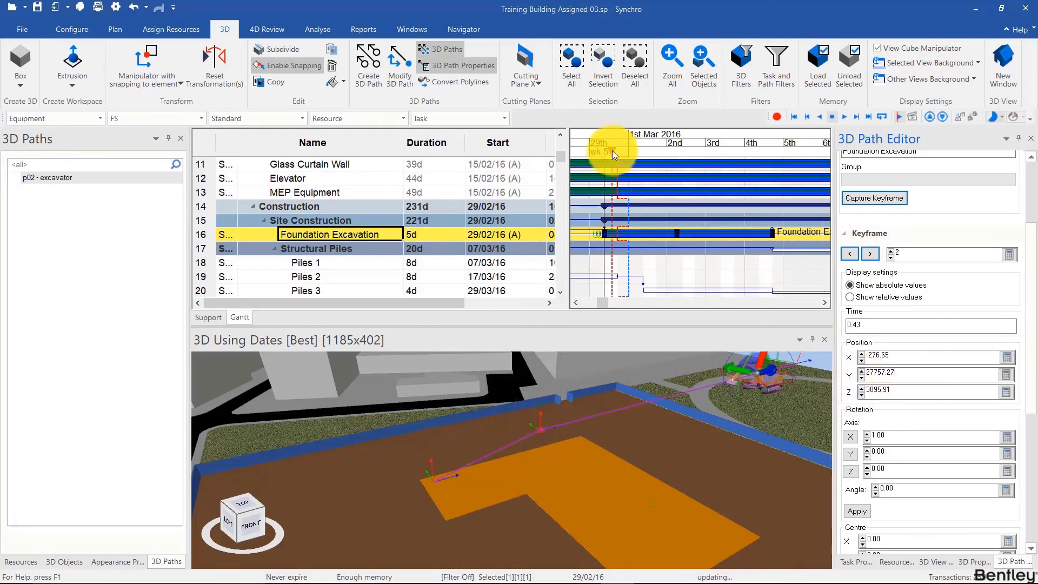
{"action": "left_click_drag", "start_coordinate": [672, 162], "coordinate": [730, 214]}
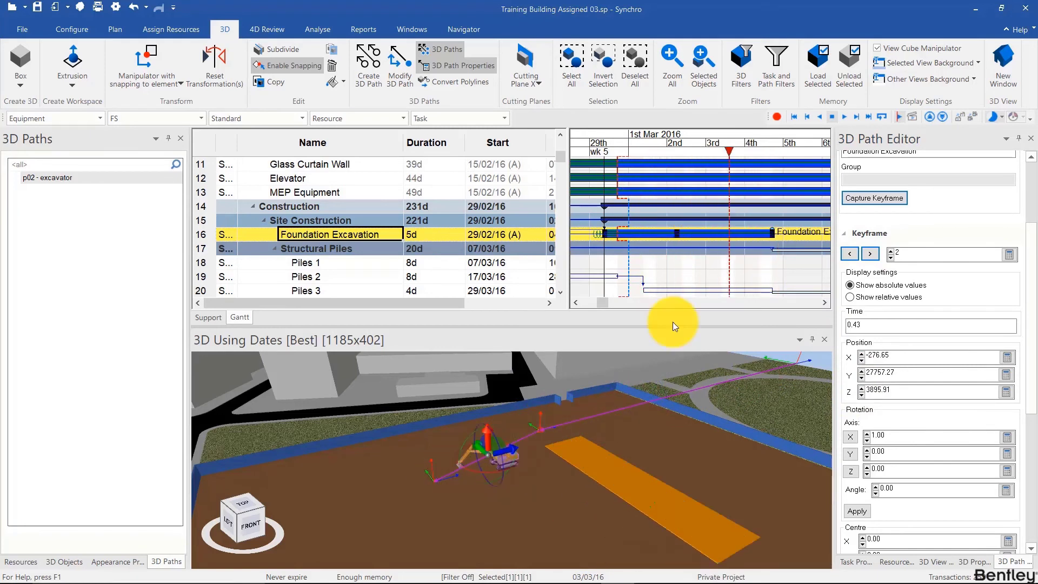